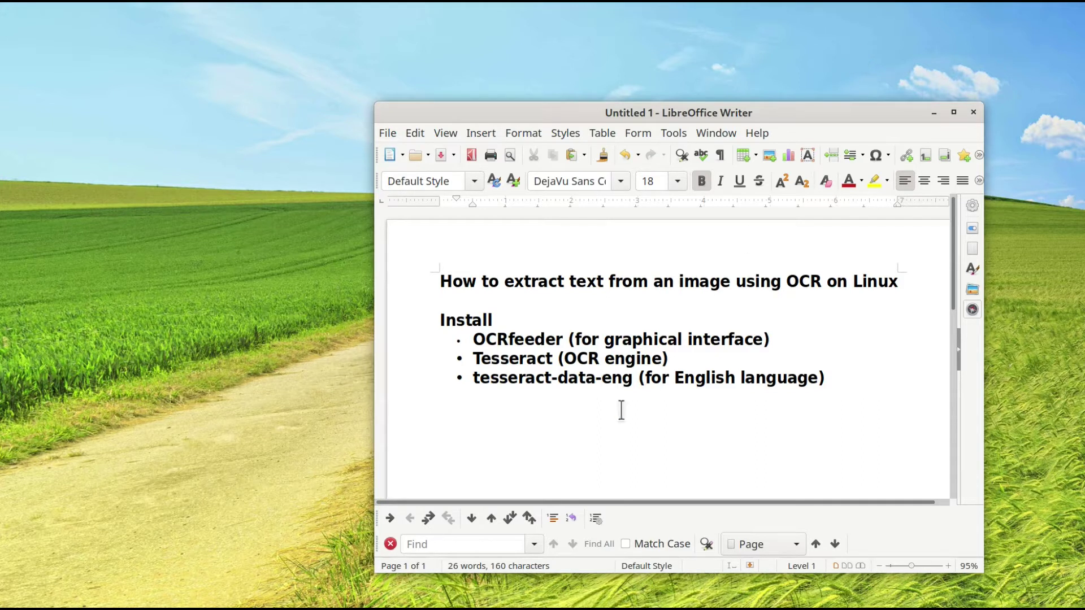
# Step: Select 'data-eng' in the last bullet and shift the Writer window up and left
pyautogui.moveTo(557, 378); pyautogui.dragTo(831, 377)
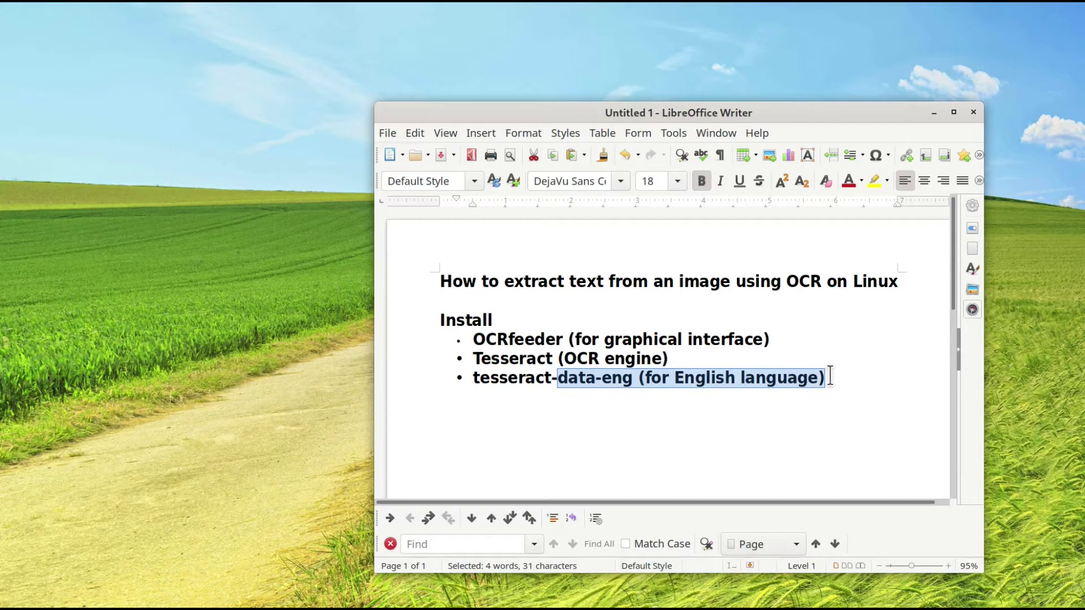
pyautogui.moveTo(797, 116); pyautogui.dragTo(715, 65)
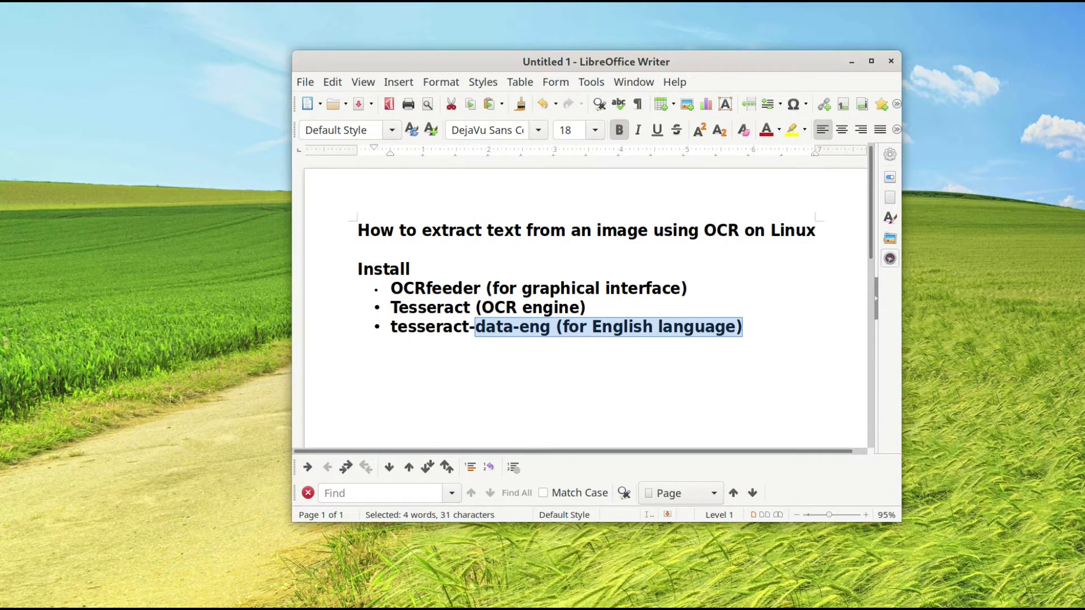
# Step: Preview 1.png (book page) and 2.png (Wikipedia Water screenshot) from Files, then close the viewer
pyautogui.click(19, 40)
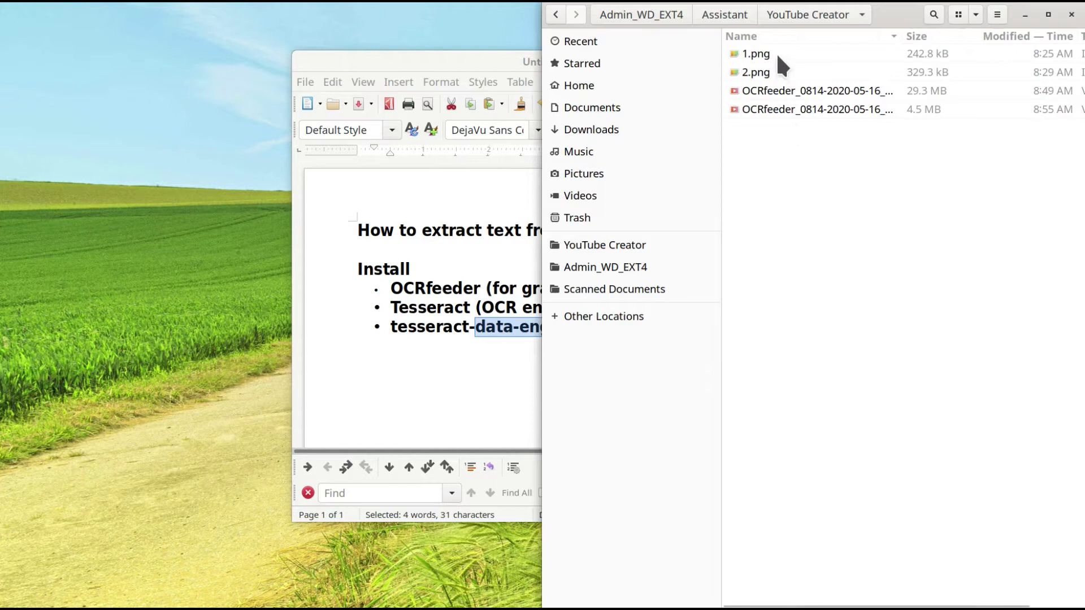
pyautogui.doubleClick(777, 54)
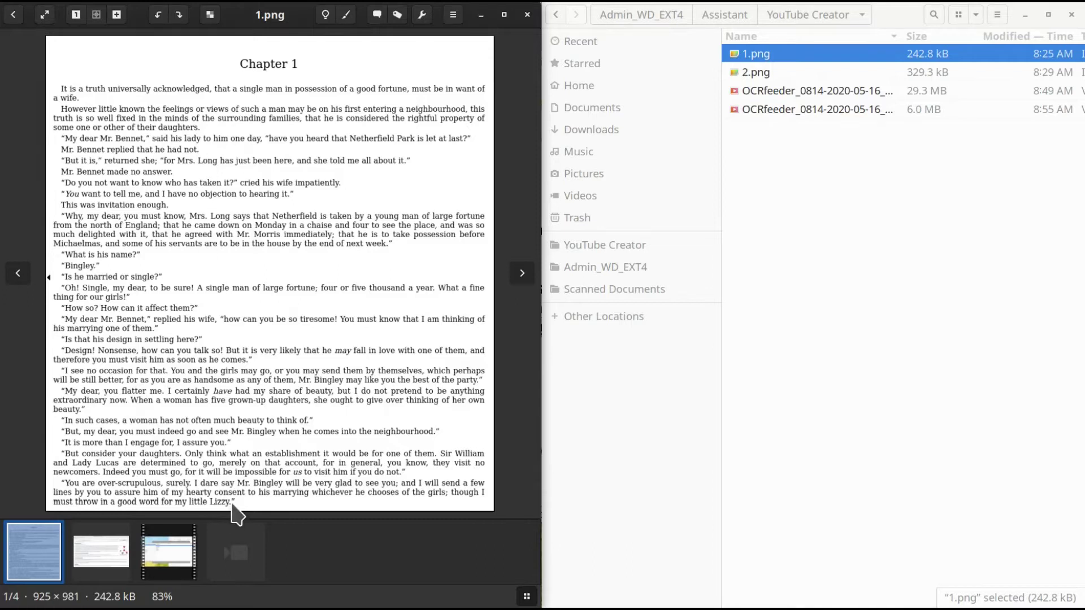
pyautogui.click(521, 274)
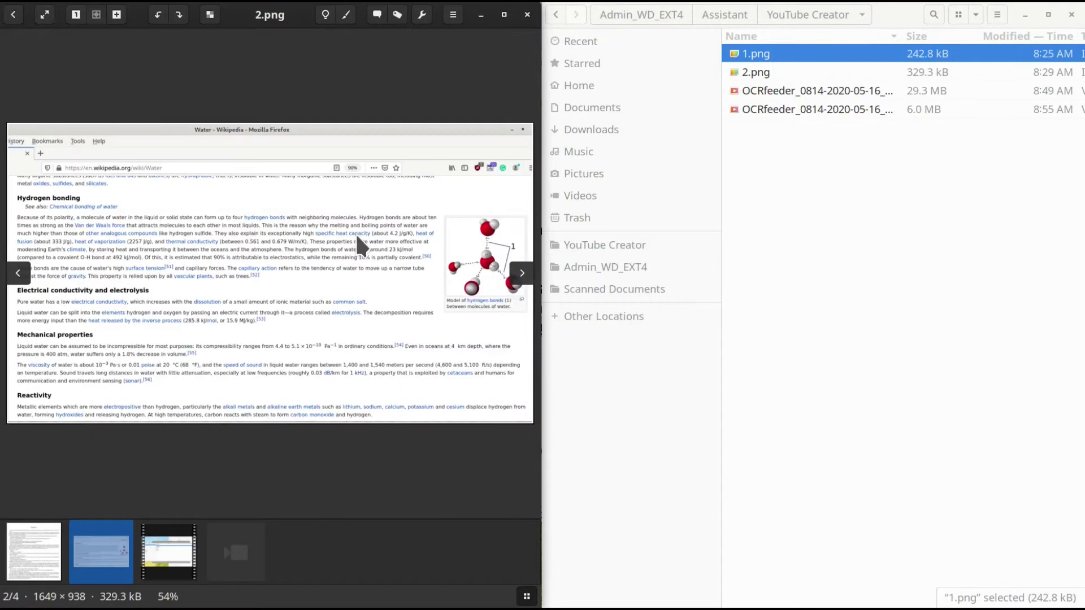
pyautogui.moveTo(267, 17); pyautogui.dragTo(333, 3)
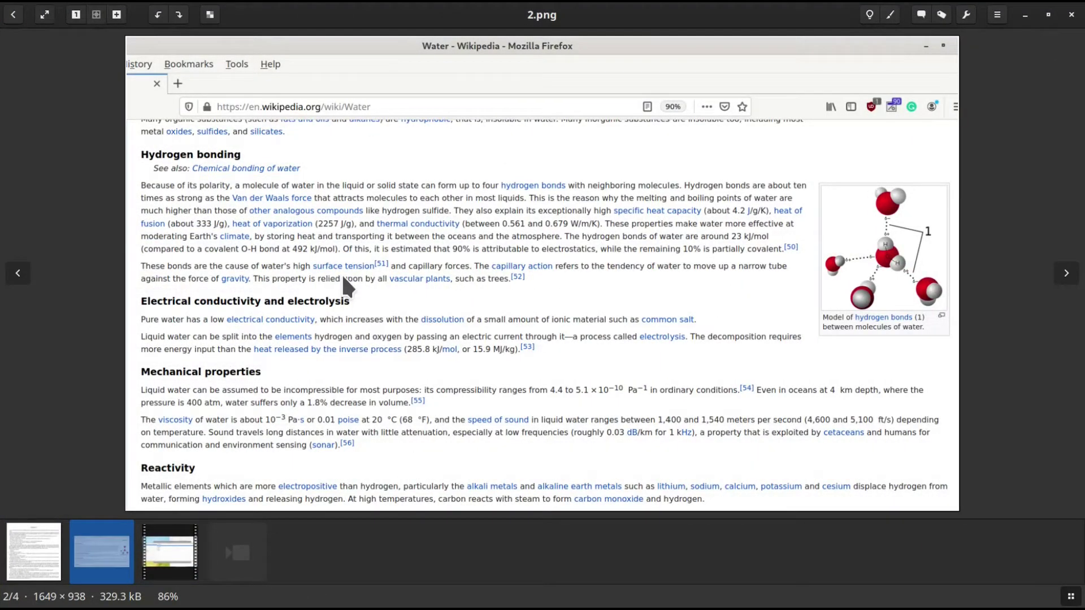
pyautogui.click(1025, 15)
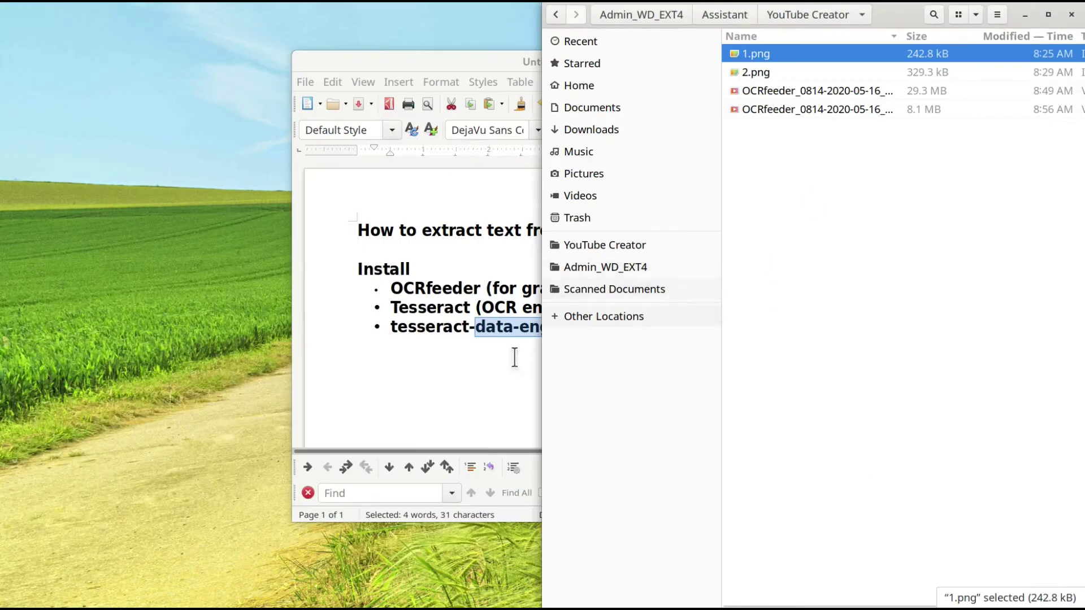
# Step: Launch OCRFeeder and add 1.png from the YouTube Creator folder as a page
pyautogui.click(514, 357)
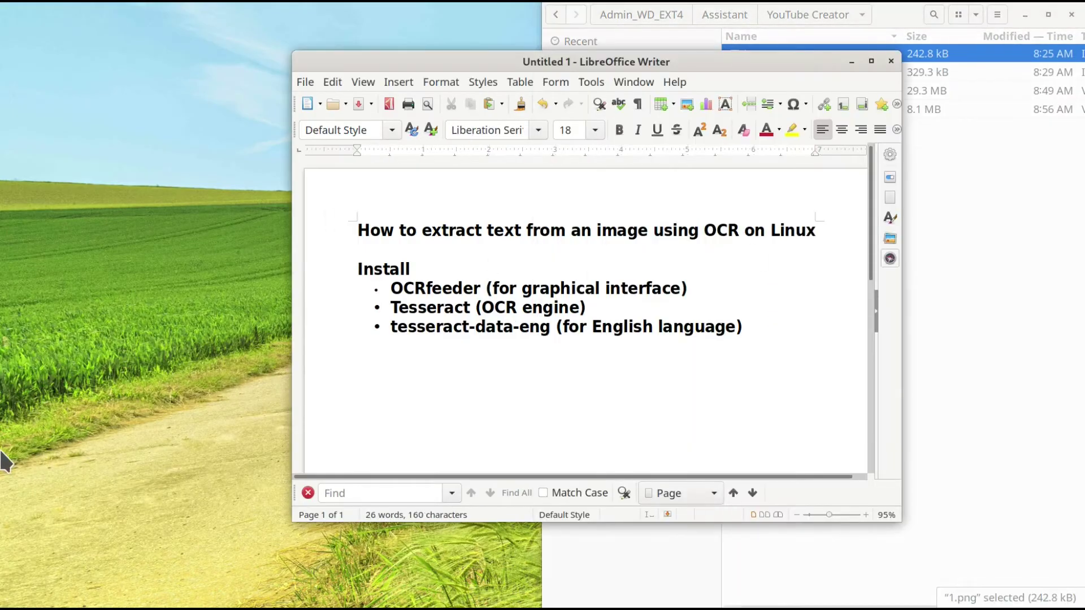
pyautogui.click(3, 415)
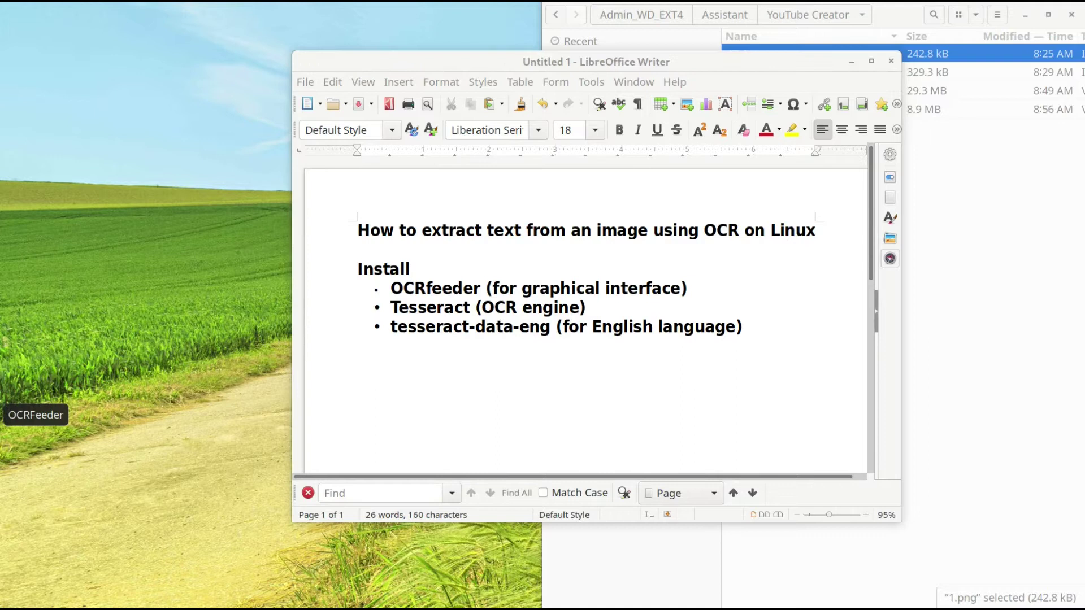
pyautogui.moveTo(214, 10); pyautogui.dragTo(296, 100)
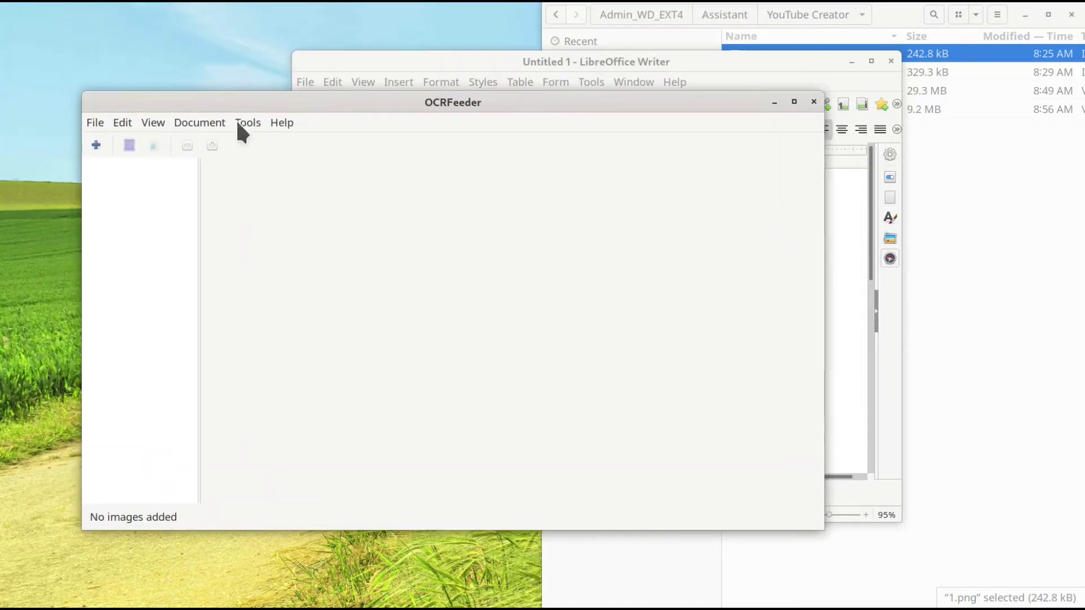
pyautogui.click(97, 145)
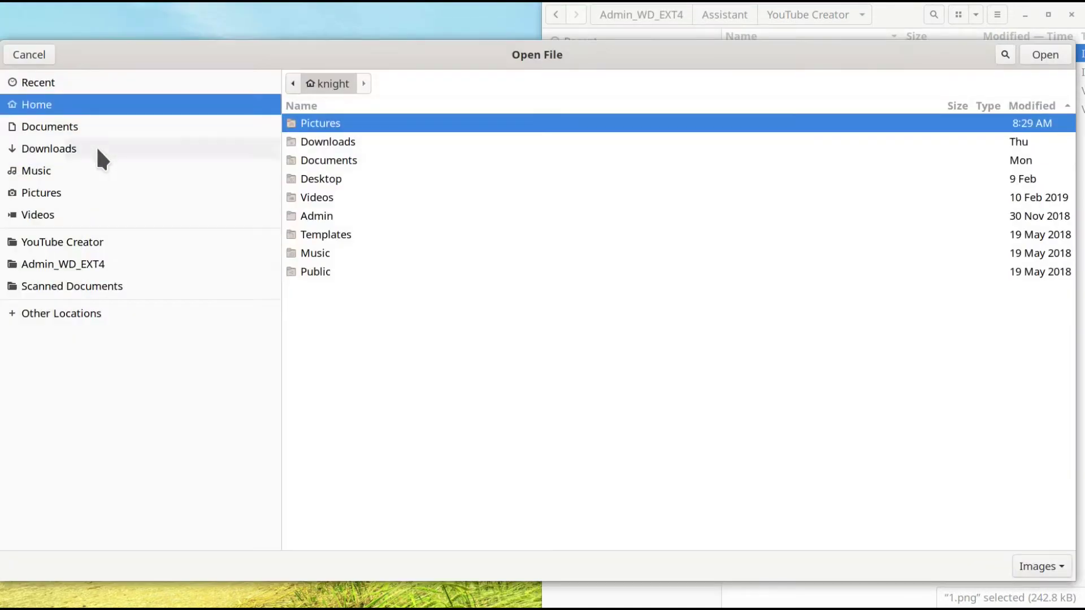
pyautogui.click(73, 244)
pyautogui.doubleClick(318, 139)
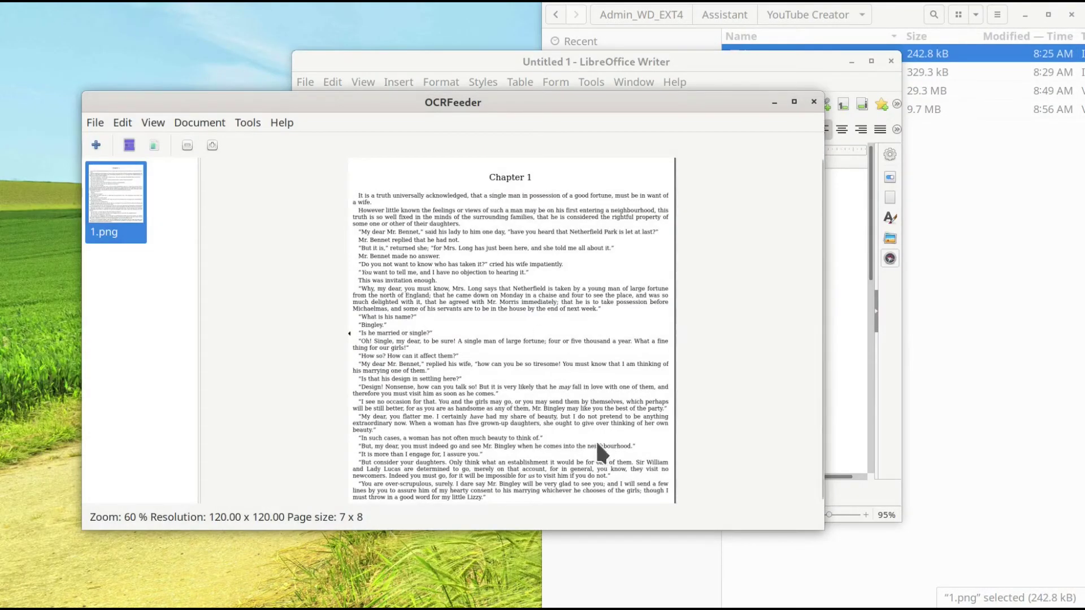
# Step: Mark the whole Chapter 1 page as one text area and cut its recognized text
pyautogui.scroll(-1, 552, 383)
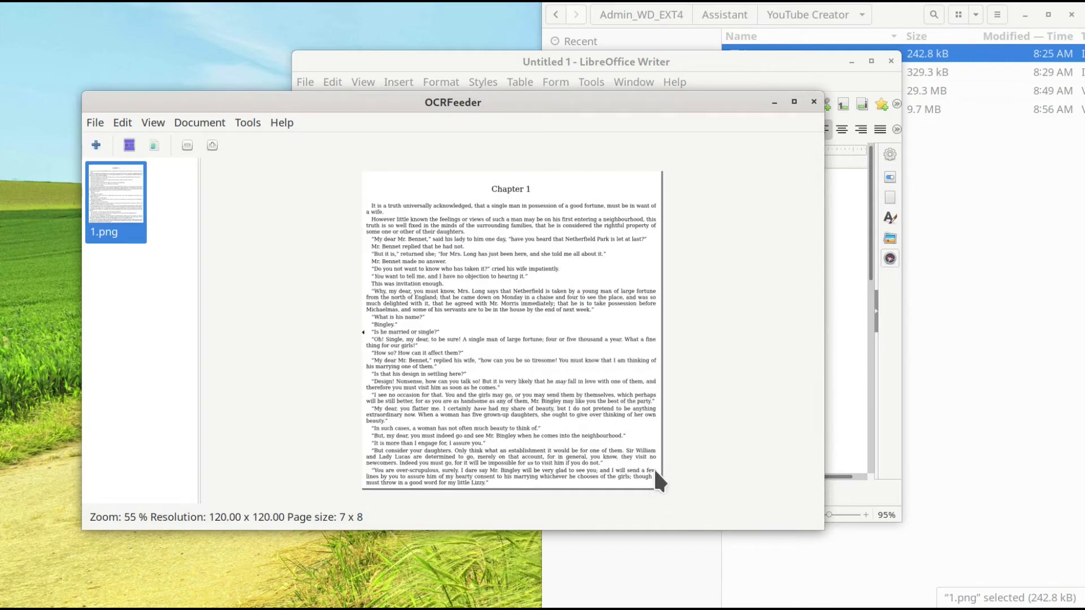
pyautogui.click(796, 101)
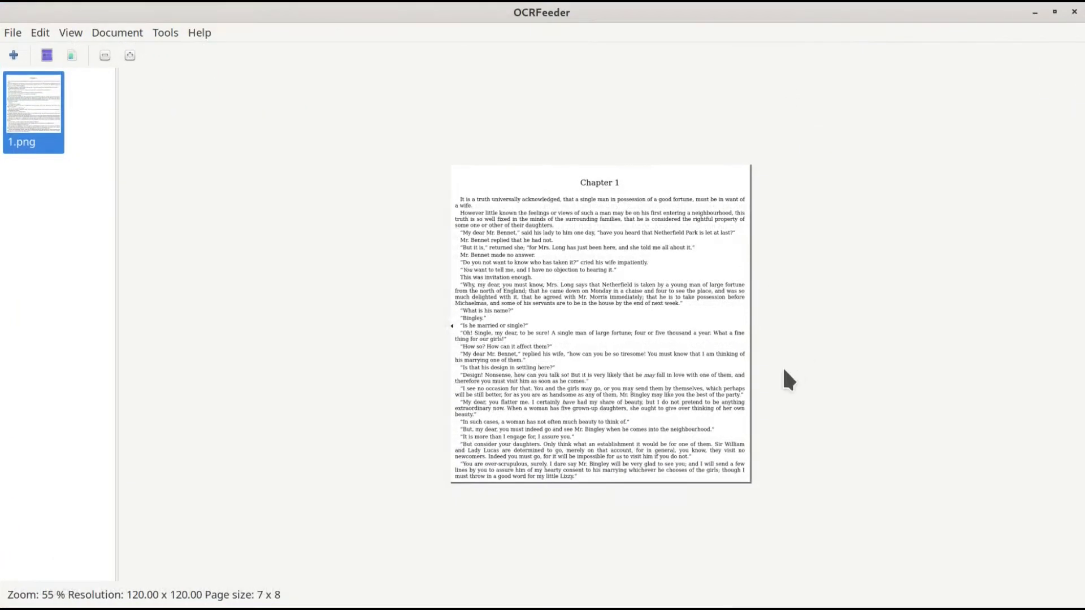
pyautogui.scroll(2, 691, 376)
pyautogui.scroll(3, 690, 376)
pyautogui.scroll(1, 694, 380)
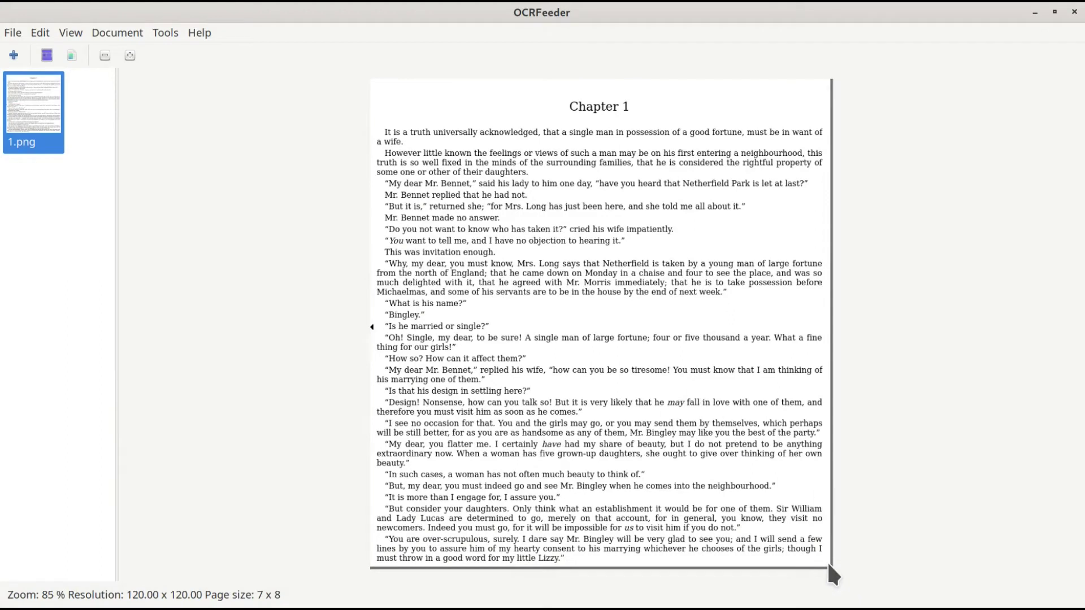
pyautogui.moveTo(826, 564); pyautogui.dragTo(367, 11)
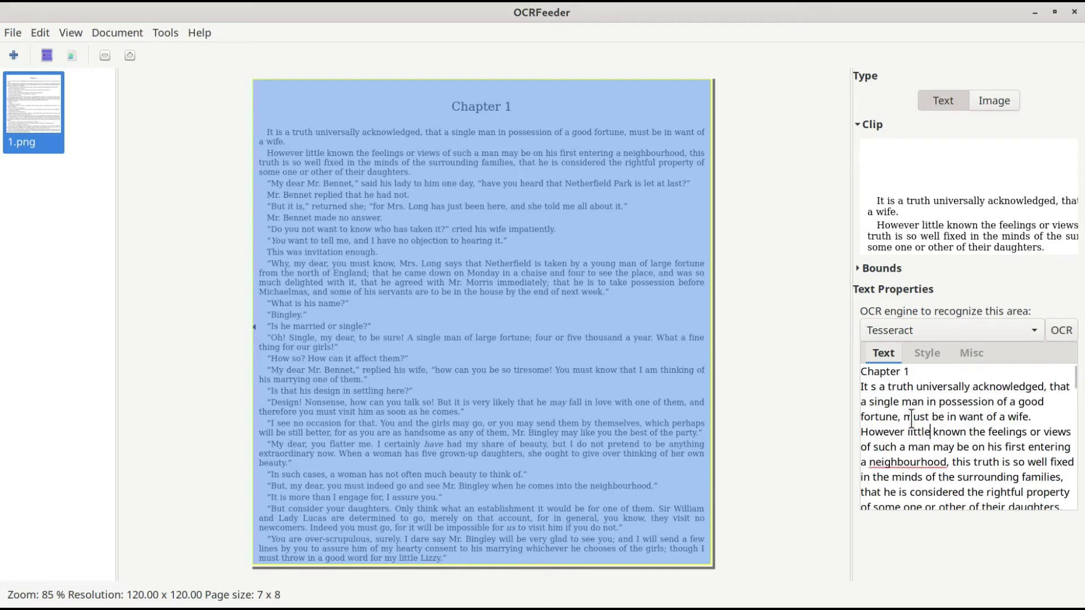
pyautogui.hotkey('ctrl', 'a')
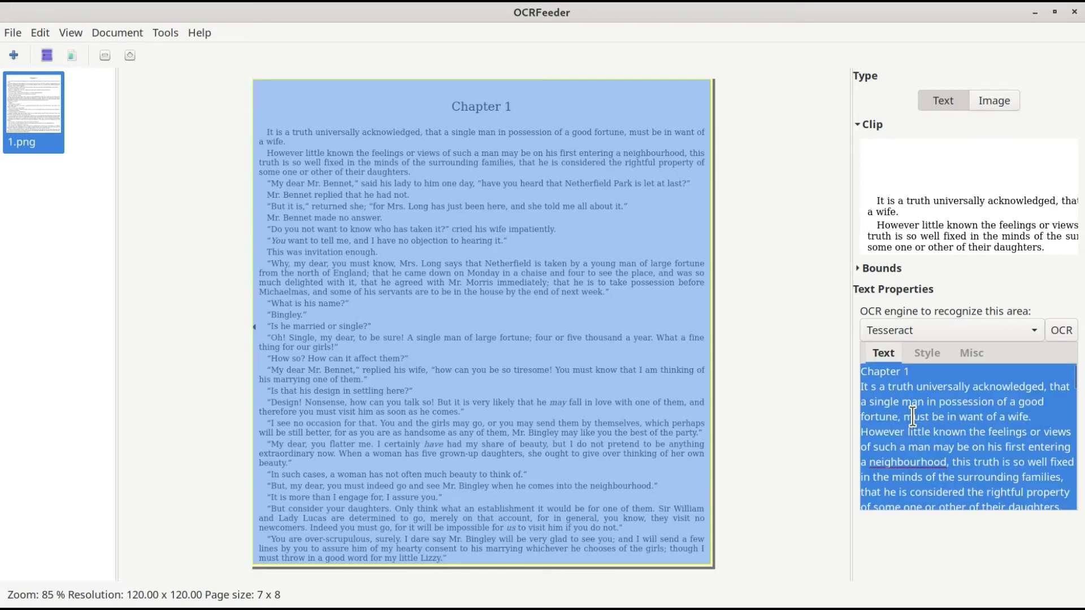
pyautogui.press('BackSpace')
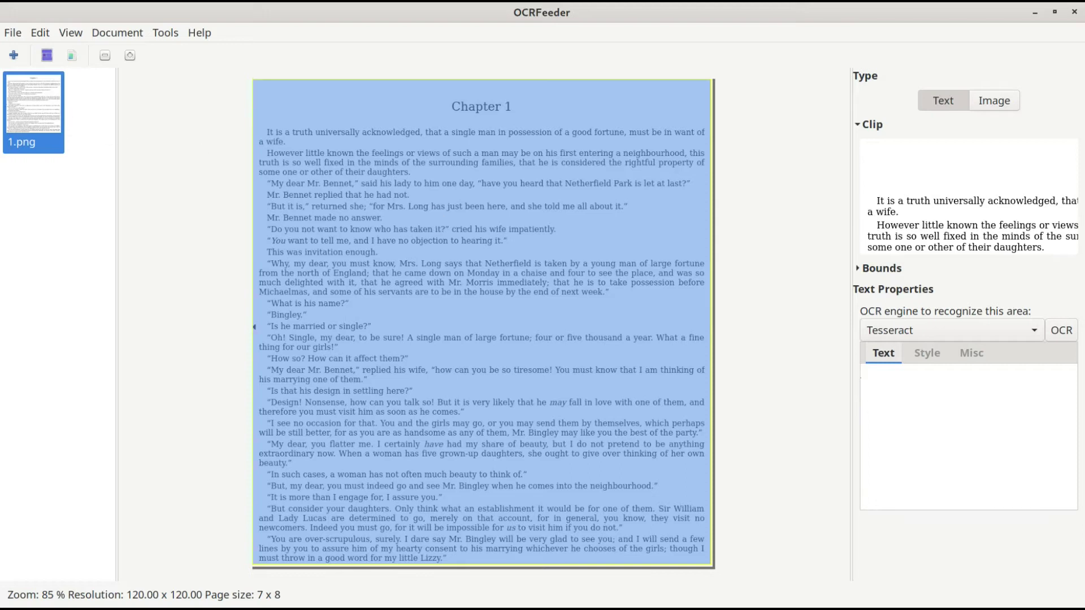
# Step: Paste the recognized Chapter 1 text into the empty Untitled 3 document
pyautogui.rightClick(1, 255)
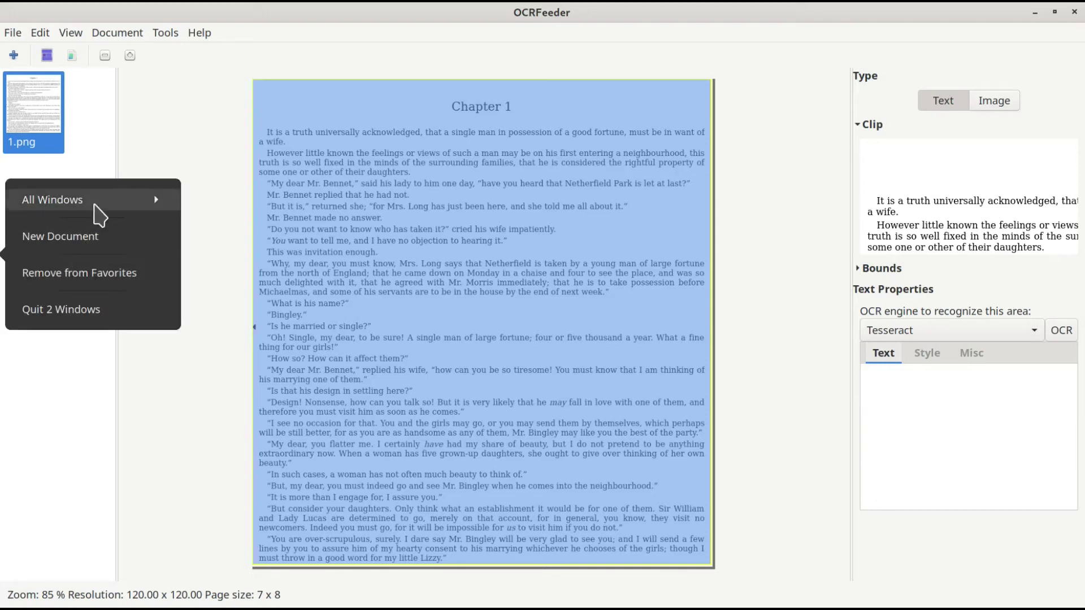
pyautogui.click(141, 199)
pyautogui.click(88, 260)
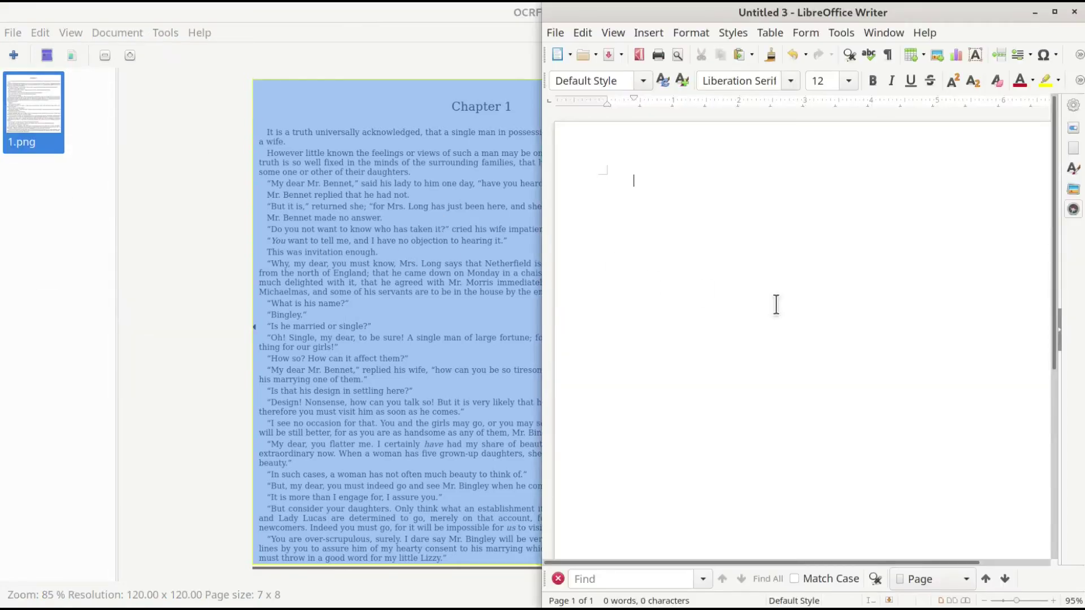
pyautogui.hotkey('ctrl', 'v')
# Step: Add empty paragraphs after the final Lizzy paragraph until a second page begins
pyautogui.scroll(3, 724, 263)
pyautogui.scroll(2, 723, 263)
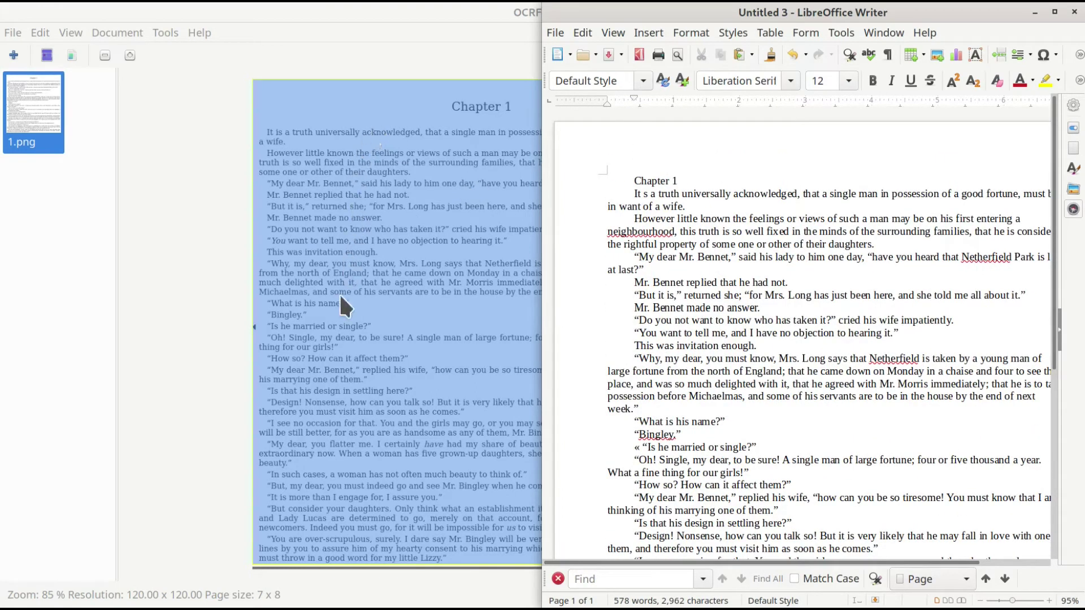
pyautogui.scroll(-5, 737, 295)
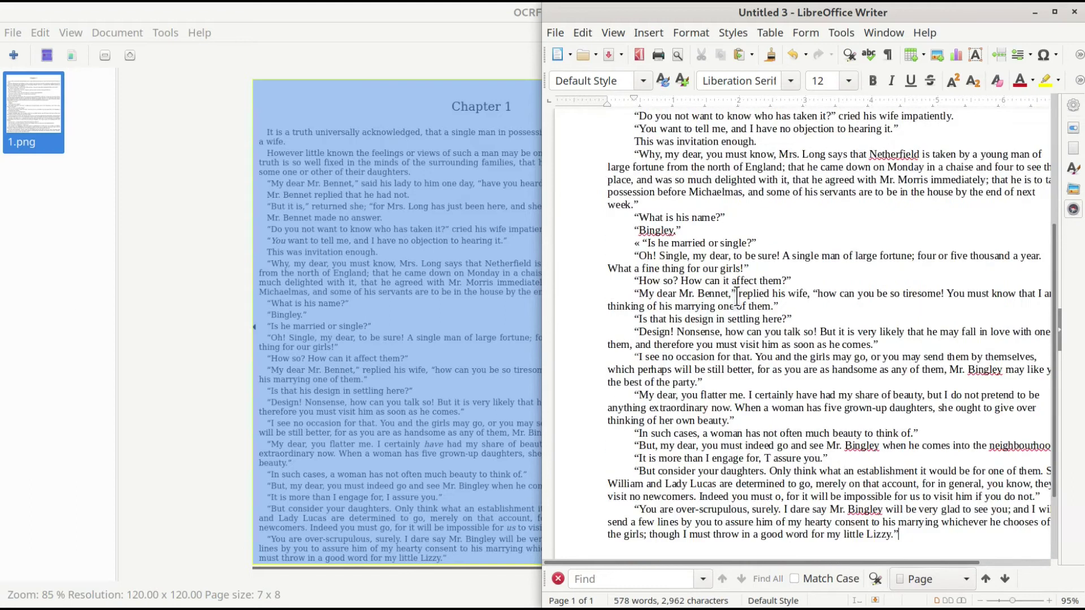
pyautogui.scroll(-3, 737, 295)
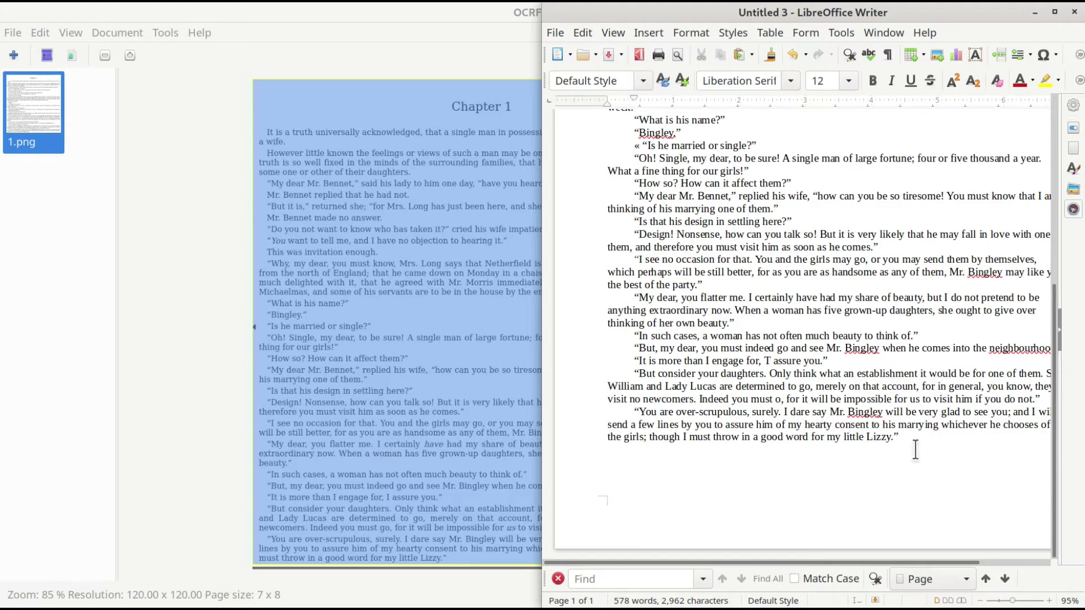
pyautogui.press('Return')
pyautogui.press('Return')
pyautogui.press('Return')
pyautogui.press('Return')
pyautogui.press('Return')
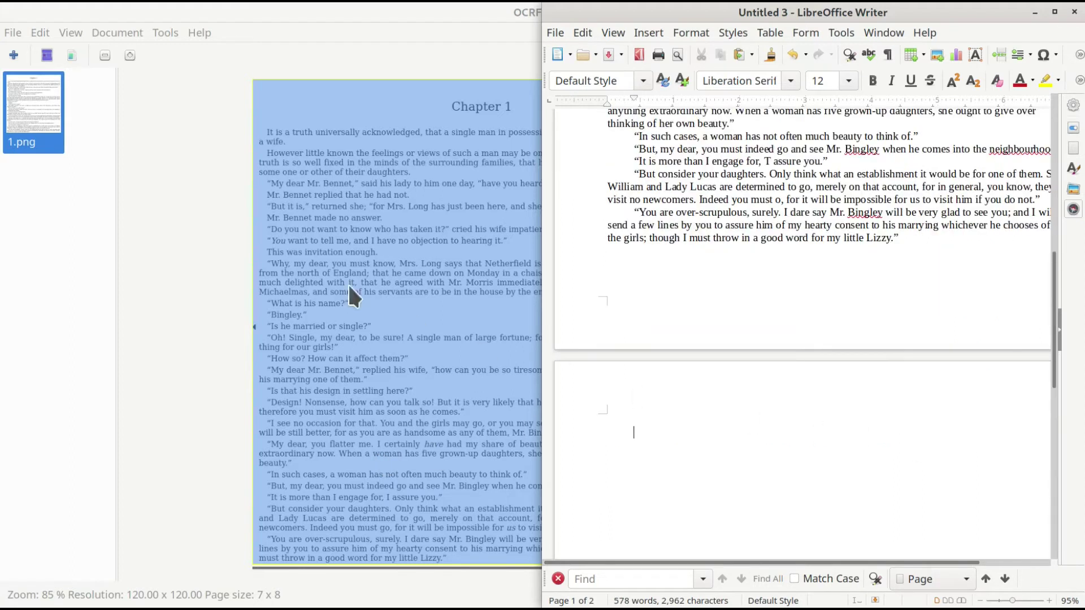
# Step: Add 2.png, the Wikipedia Water screenshot, as a new OCRFeeder page
pyautogui.click(117, 156)
pyautogui.click(12, 51)
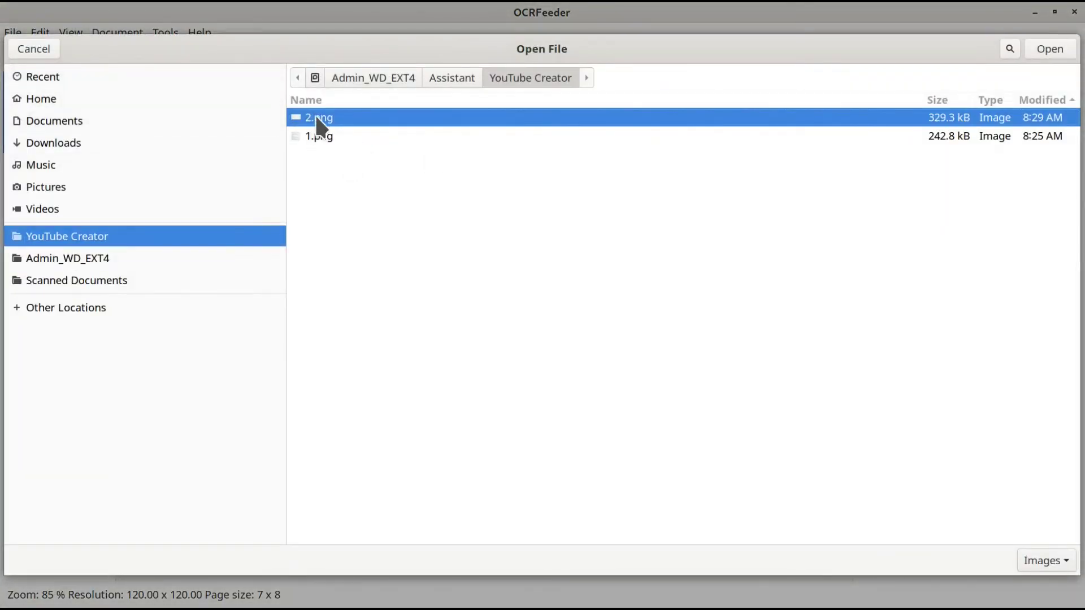
pyautogui.doubleClick(314, 119)
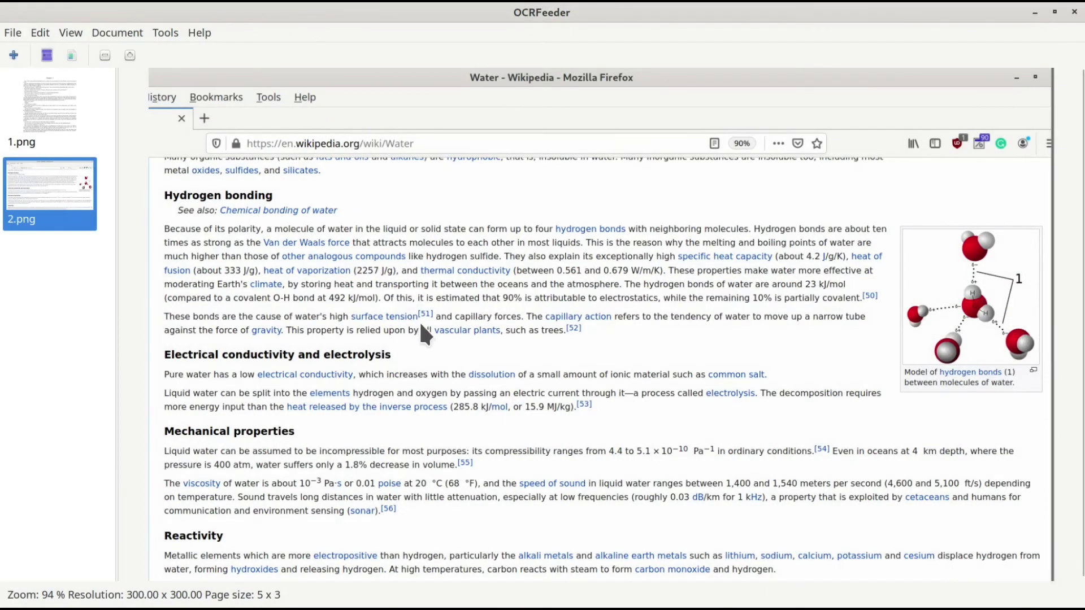
# Step: Mark the article as one text area, run OCR, and cut the recognized text
pyautogui.scroll(-1, 317, 245)
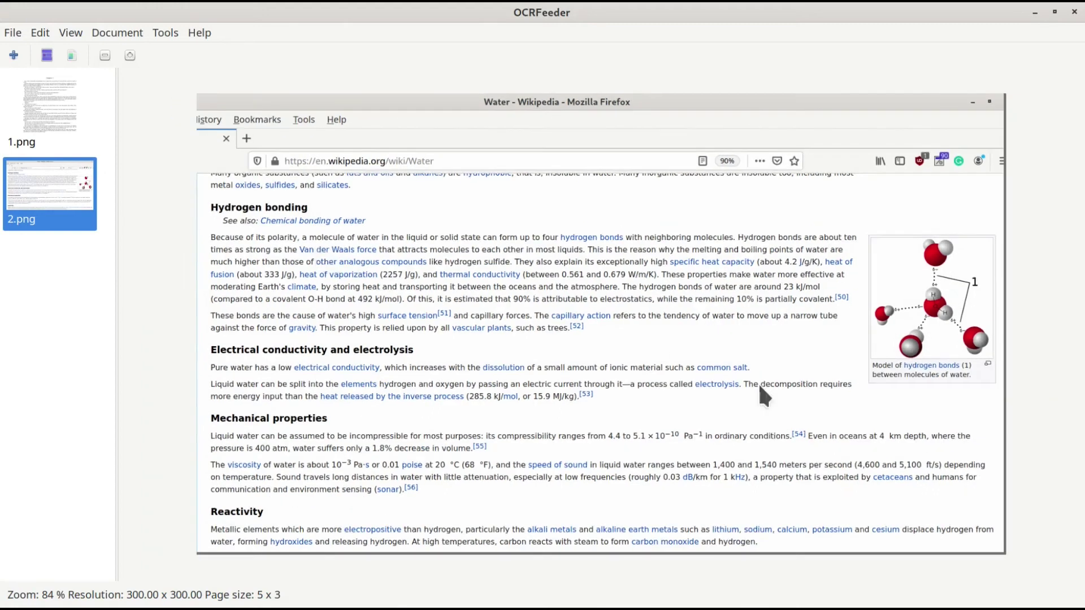
pyautogui.moveTo(1000, 551)
pyautogui.mouseDown()
pyautogui.moveTo(238, 169)
pyautogui.moveTo(198, 193)
pyautogui.mouseUp()
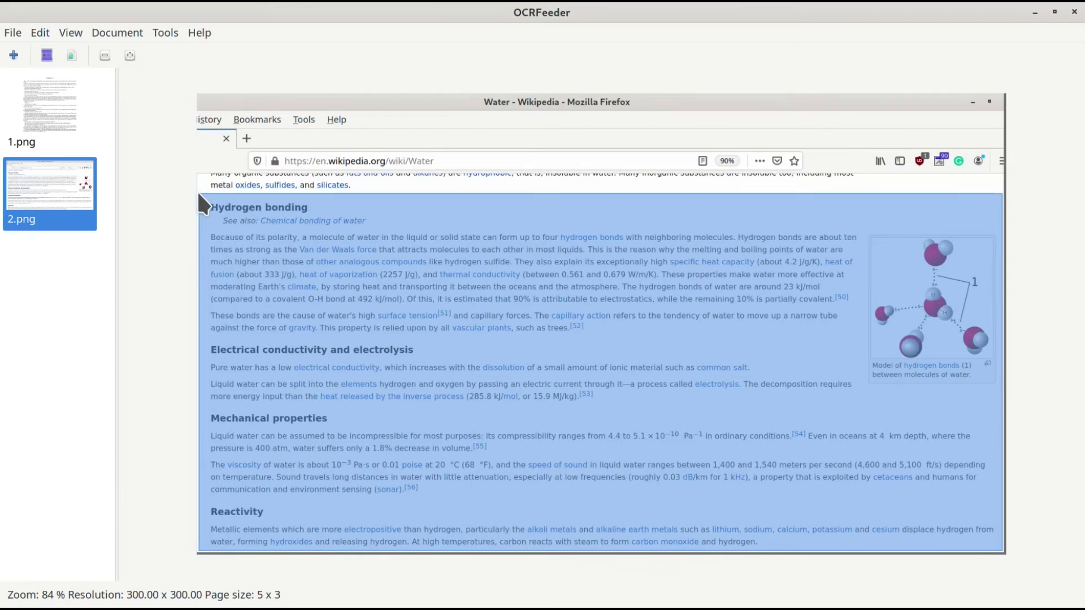
pyautogui.moveTo(198, 194); pyautogui.dragTo(198, 193)
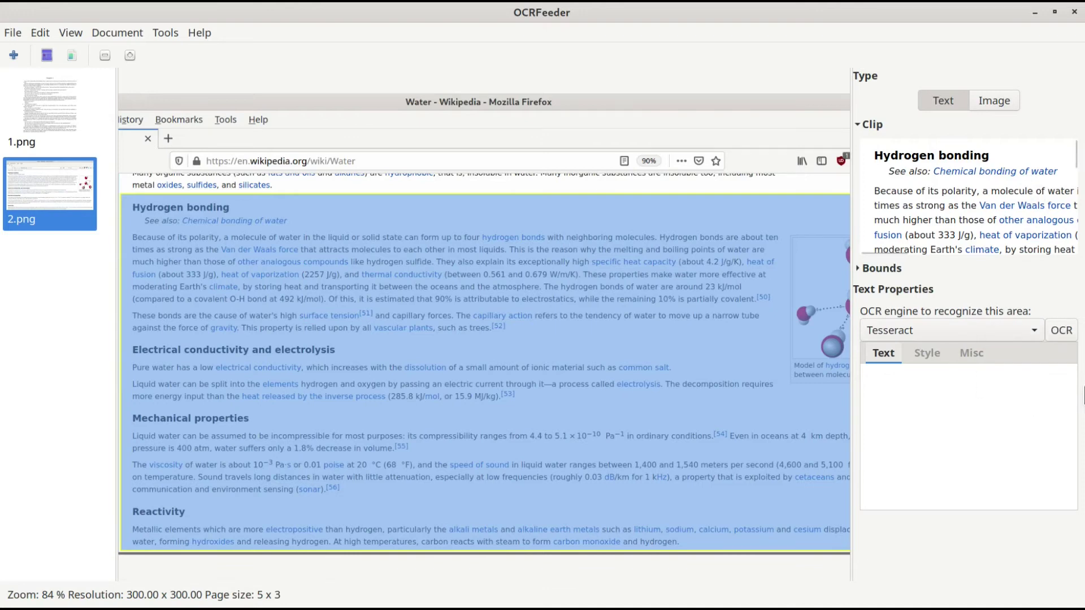
pyautogui.click(1061, 330)
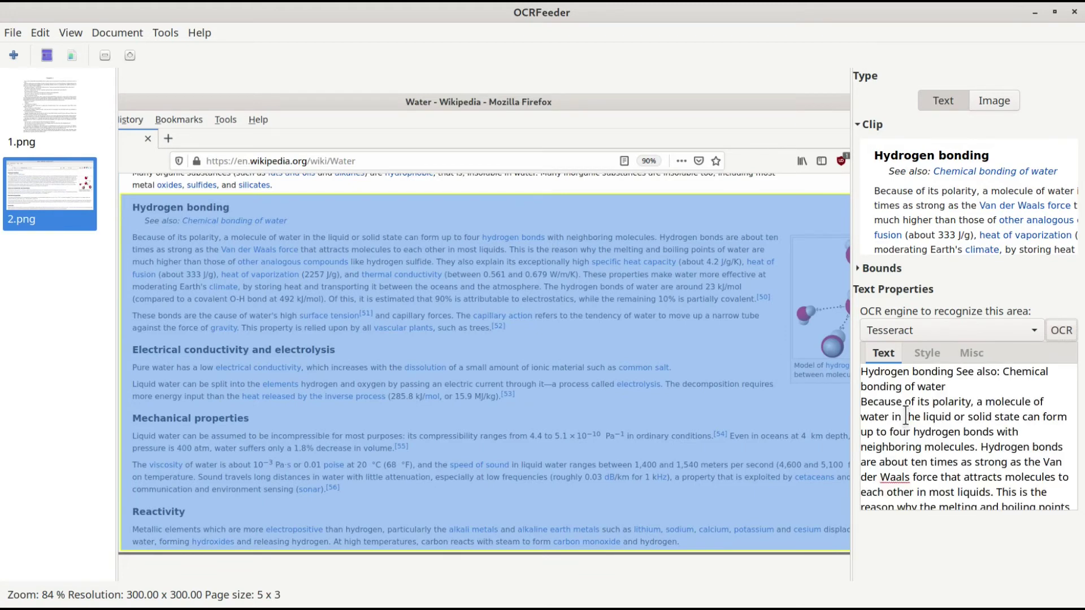
pyautogui.hotkey('ctrl', 'a')
pyautogui.press('Delete')
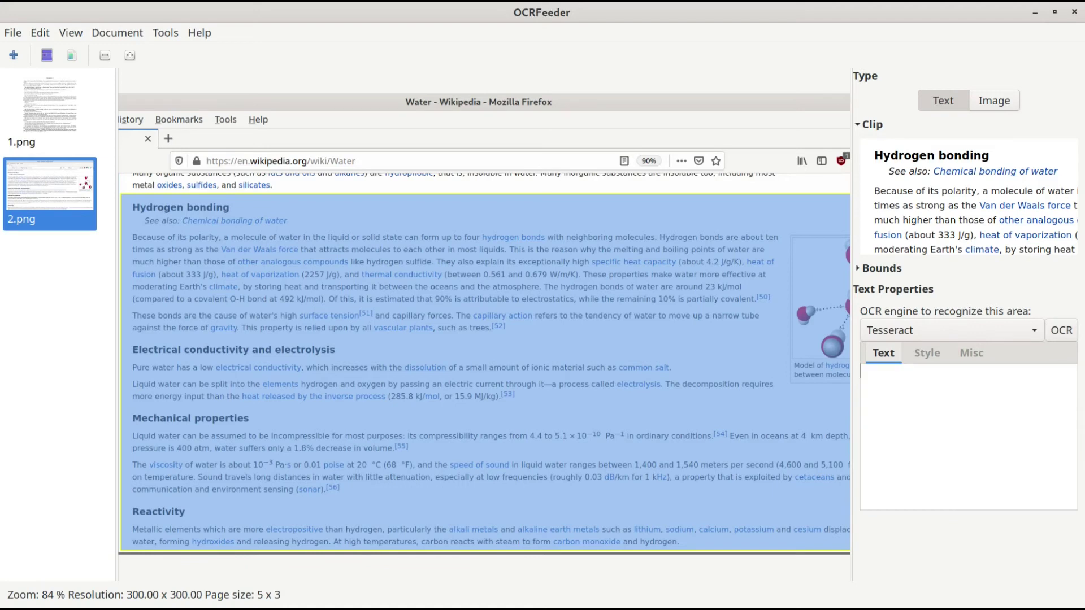
# Step: Paste the recognized Water text at the end of the Writer document
pyautogui.hotkey('alt', 'Tab')
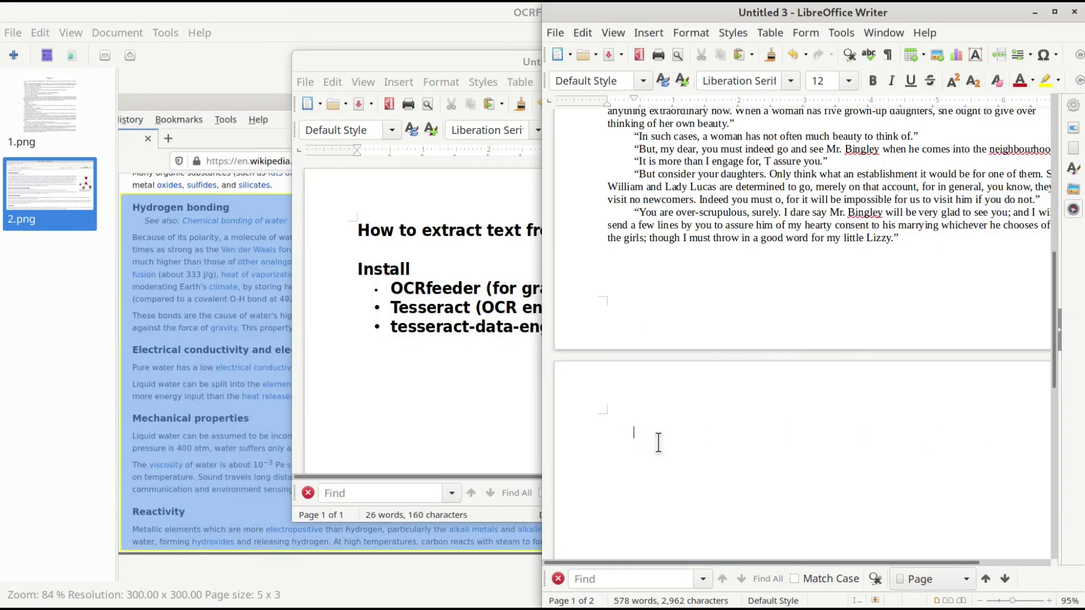
pyautogui.hotkey('ctrl', 'v')
pyautogui.scroll(5, 660, 441)
pyautogui.scroll(5, 651, 318)
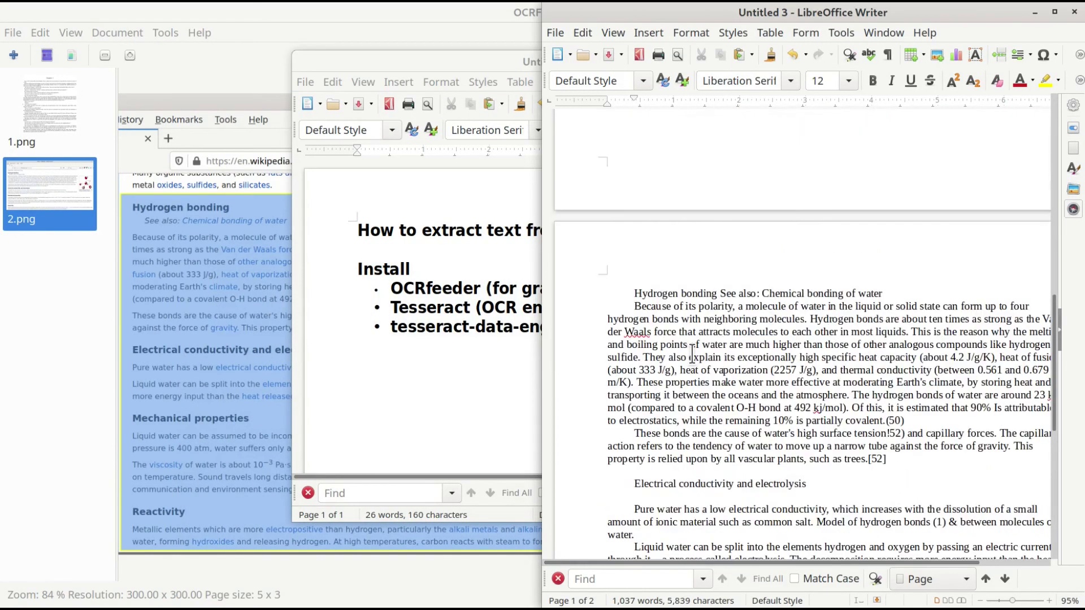
pyautogui.click(633, 294)
# Step: Compare with the OCRFeeder layout and move 'See also' onto its own line
pyautogui.click(135, 310)
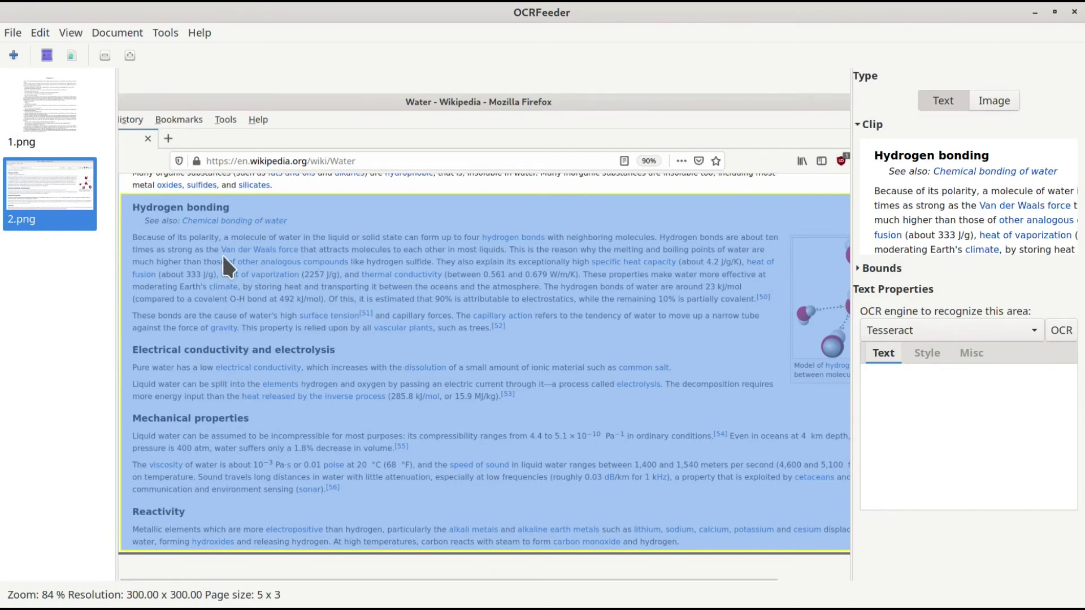
pyautogui.hotkey('alt', 'Tab')
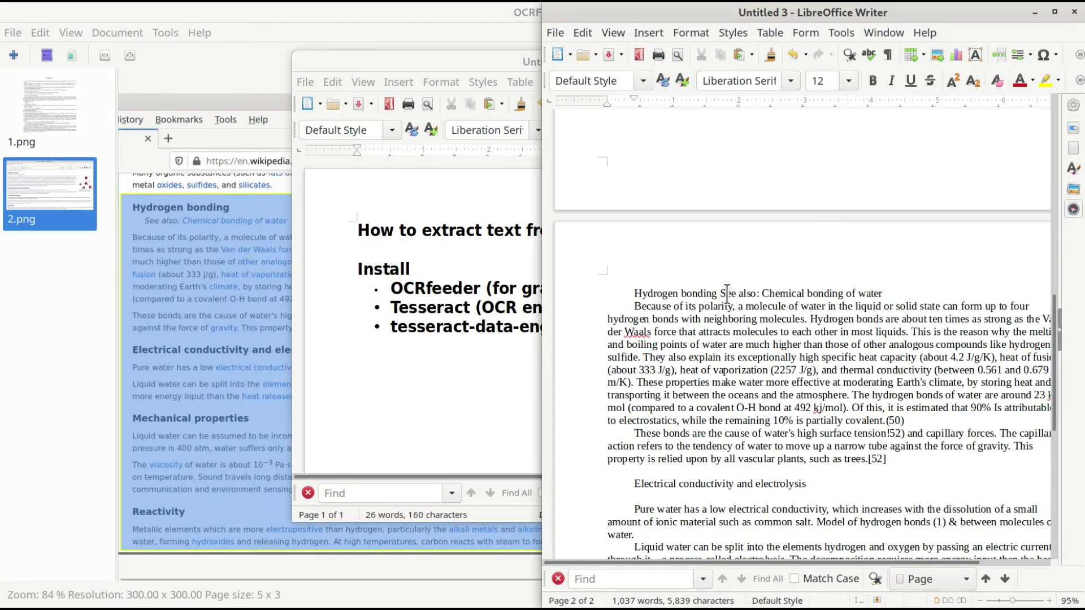
pyautogui.click(721, 293)
pyautogui.press('Return')
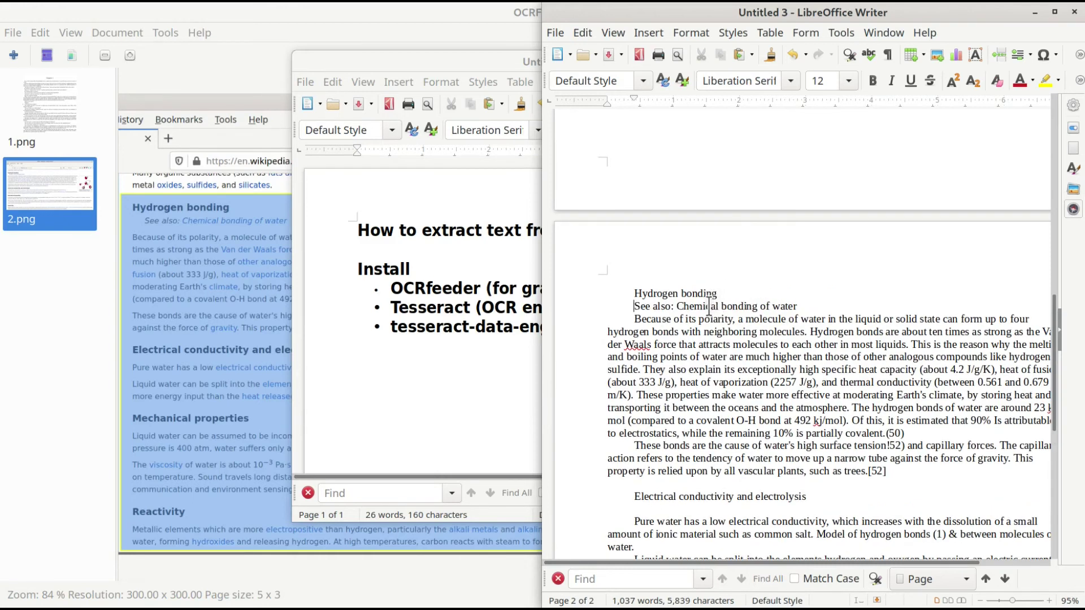
# Step: Get the separate Untitled 1 Writer window out of the way
pyautogui.scroll(-3, 699, 322)
pyautogui.scroll(-3, 837, 417)
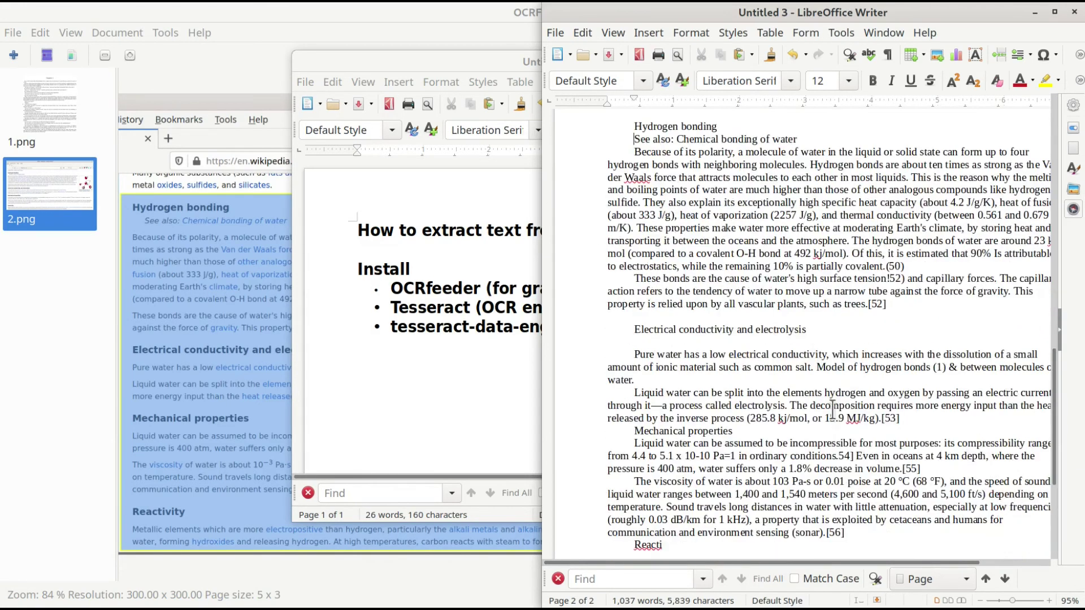
pyautogui.click(452, 55)
pyautogui.middleClick(850, 51)
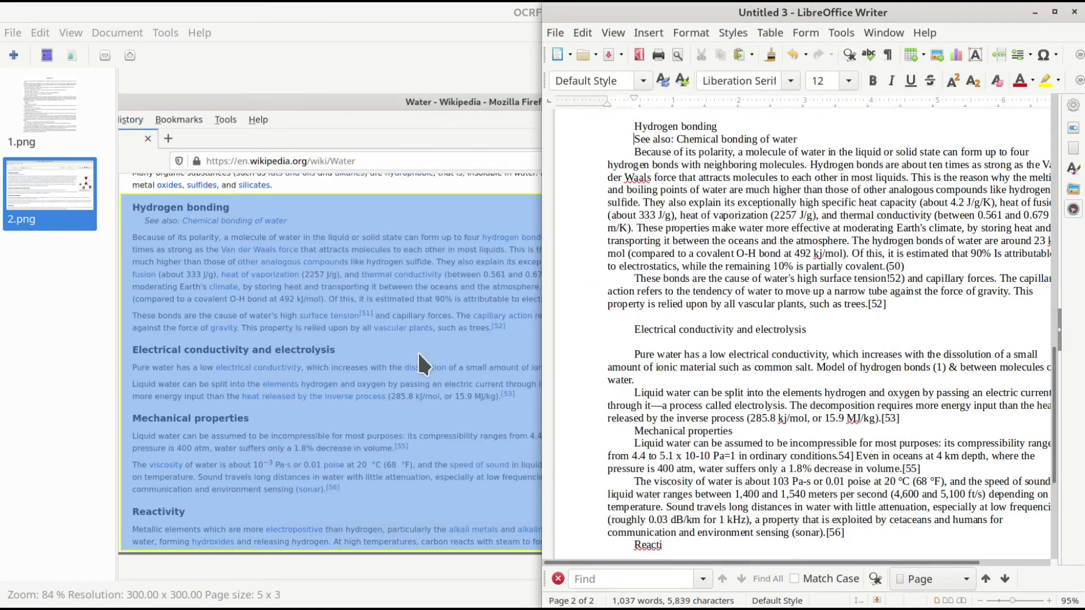
pyautogui.scroll(-3, 705, 375)
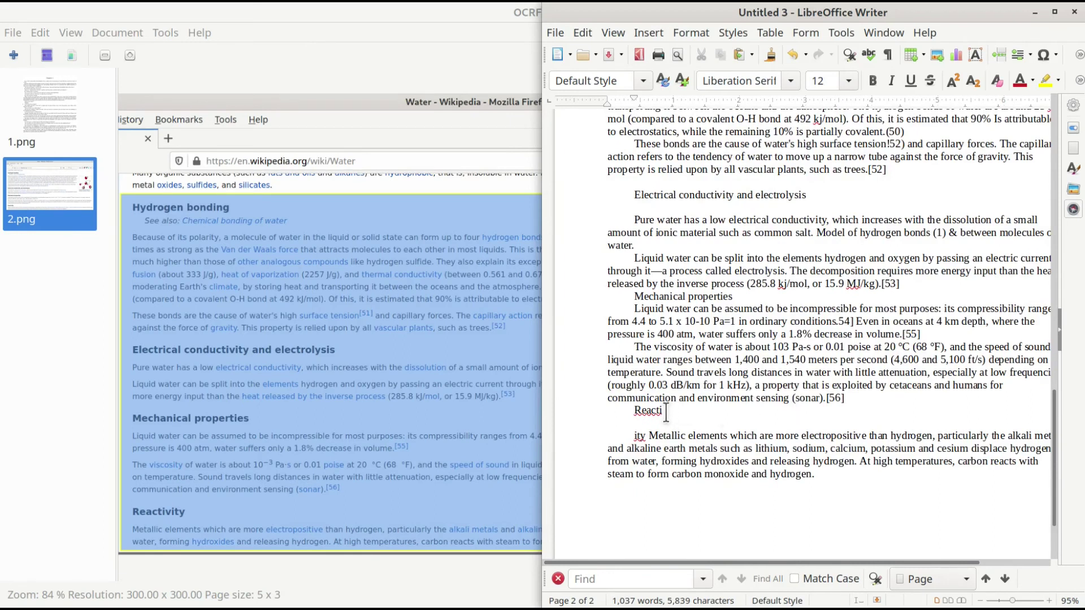
# Step: Merge the broken 'Reacti' fragment across the paragraph break into 'Reactivity'
pyautogui.moveTo(634, 412)
pyautogui.mouseDown()
pyautogui.moveTo(673, 408)
pyautogui.moveTo(635, 435)
pyautogui.mouseUp()
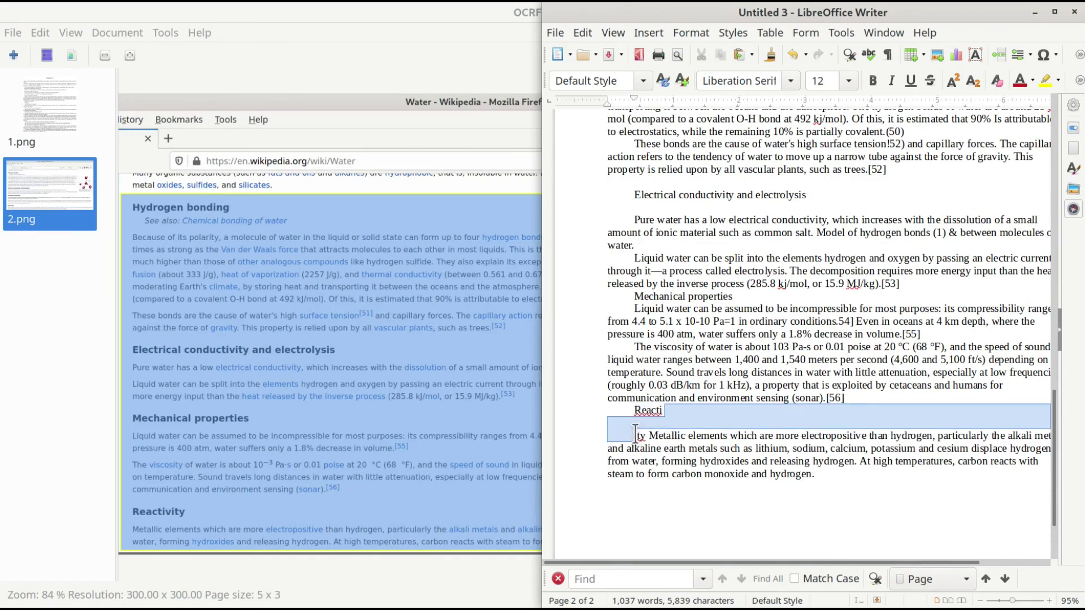
pyautogui.write('v')
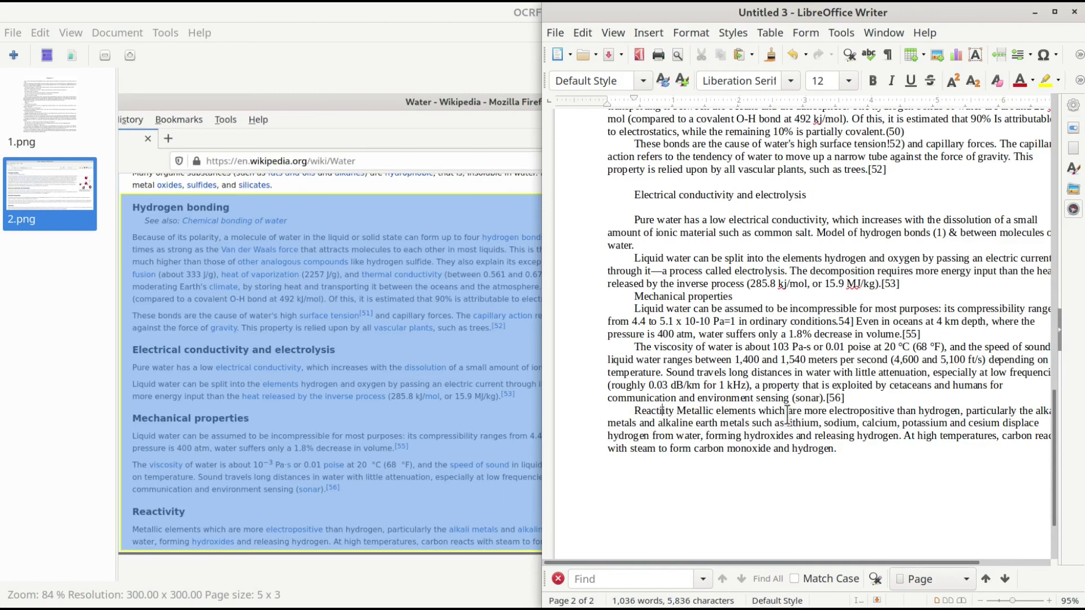
pyautogui.scroll(5, 777, 378)
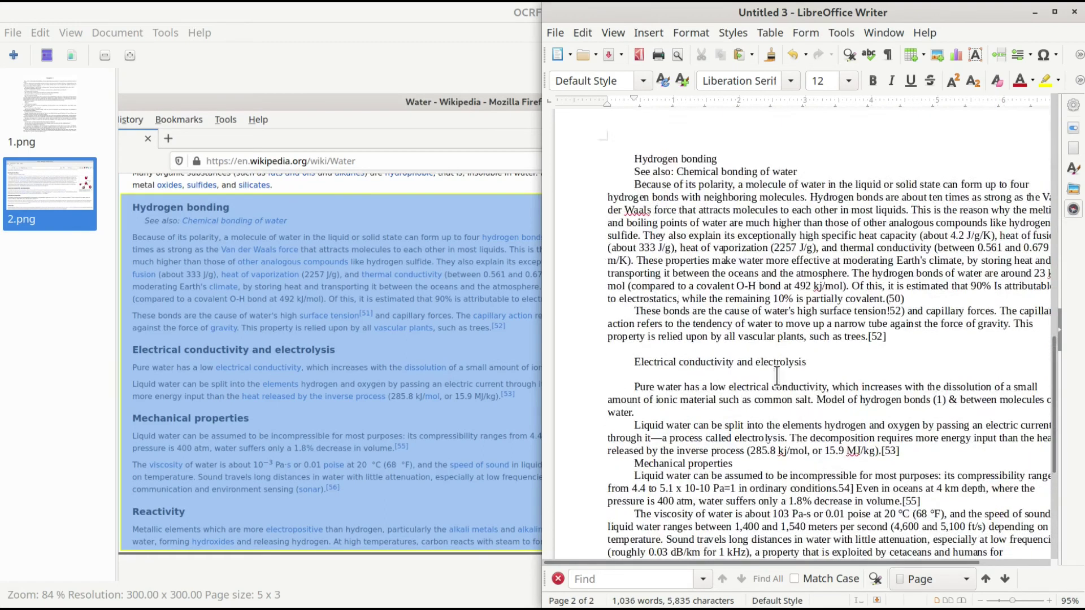
pyautogui.scroll(-5, 777, 377)
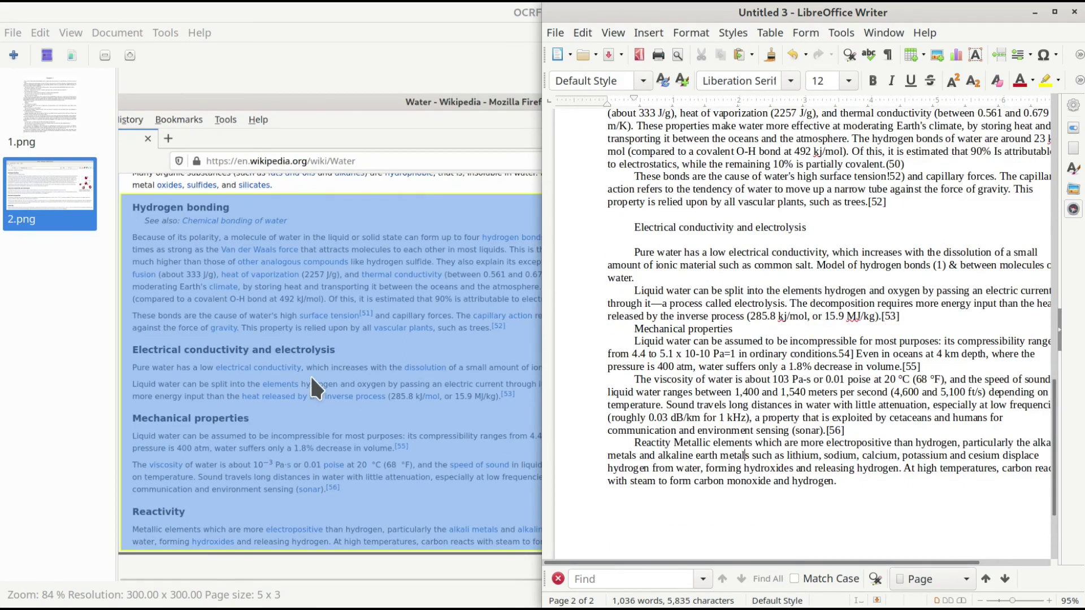